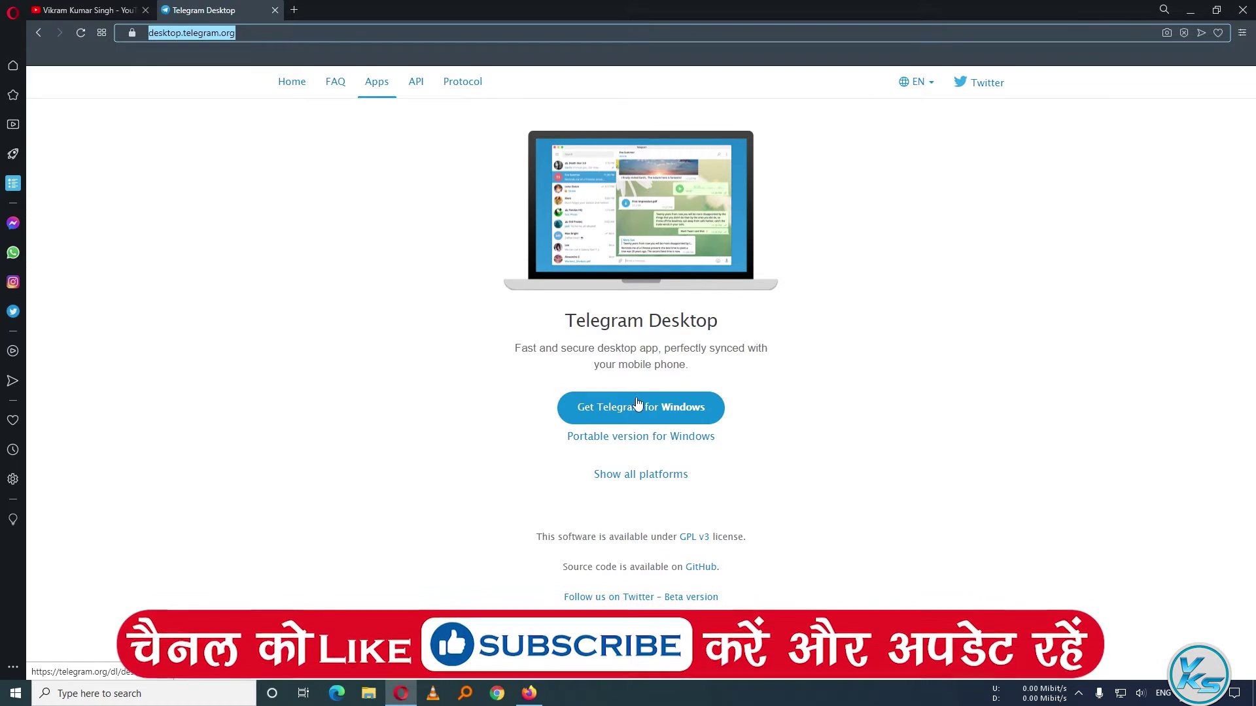
Download the Telegram for Windows installer and save it as tsetup.2.6.1.exe on the Desktop
click(684, 401)
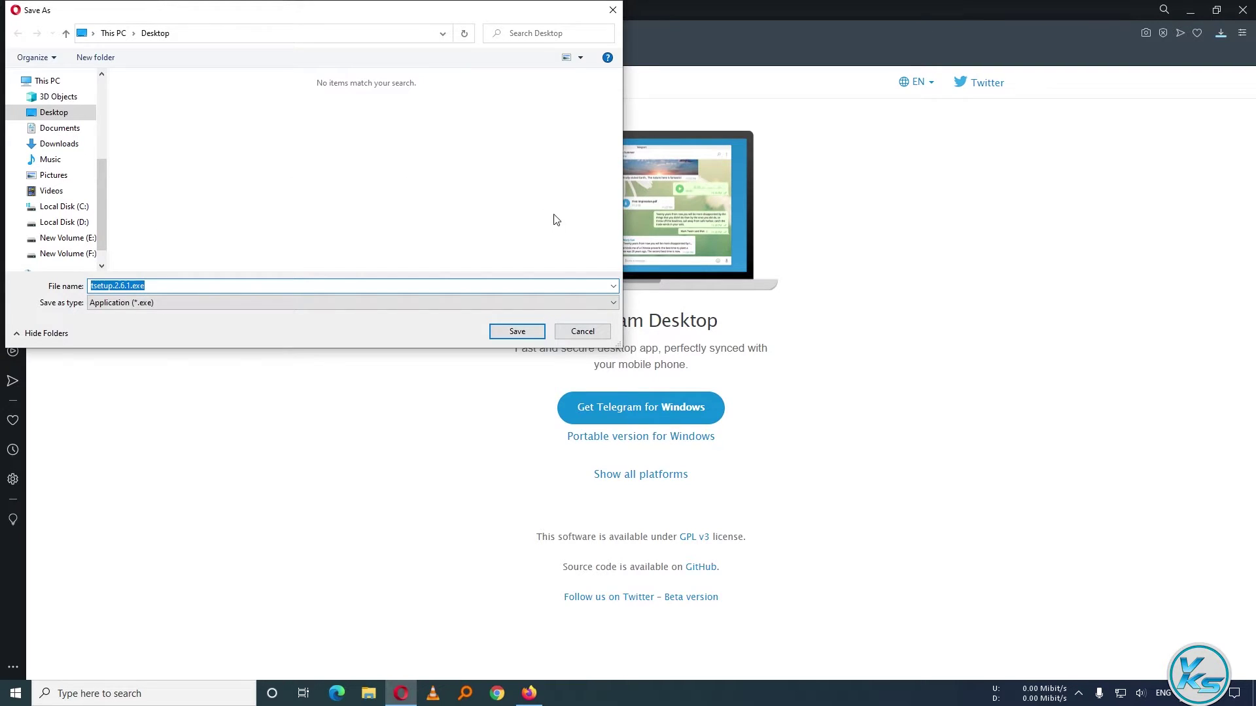
click(518, 332)
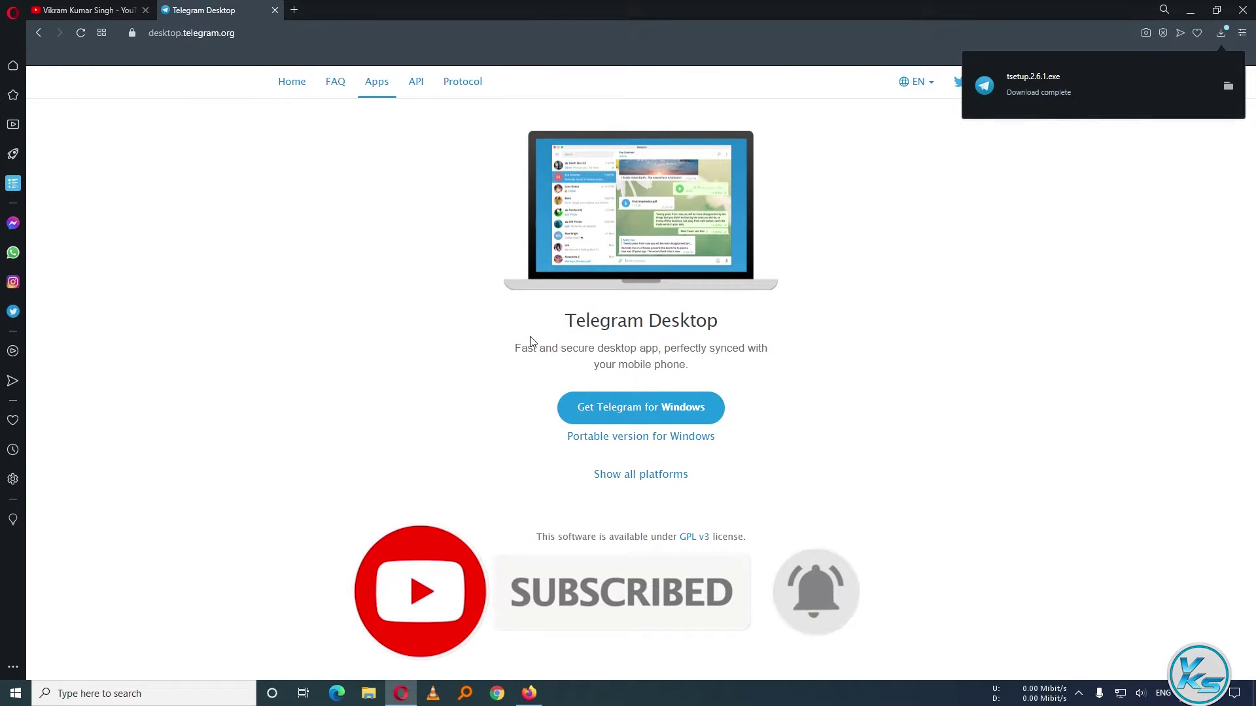
Minimize the browser and move the downloaded installer to an empty area of the desktop
click(1192, 10)
drag(31, 339, 163, 347)
drag(239, 193, 246, 191)
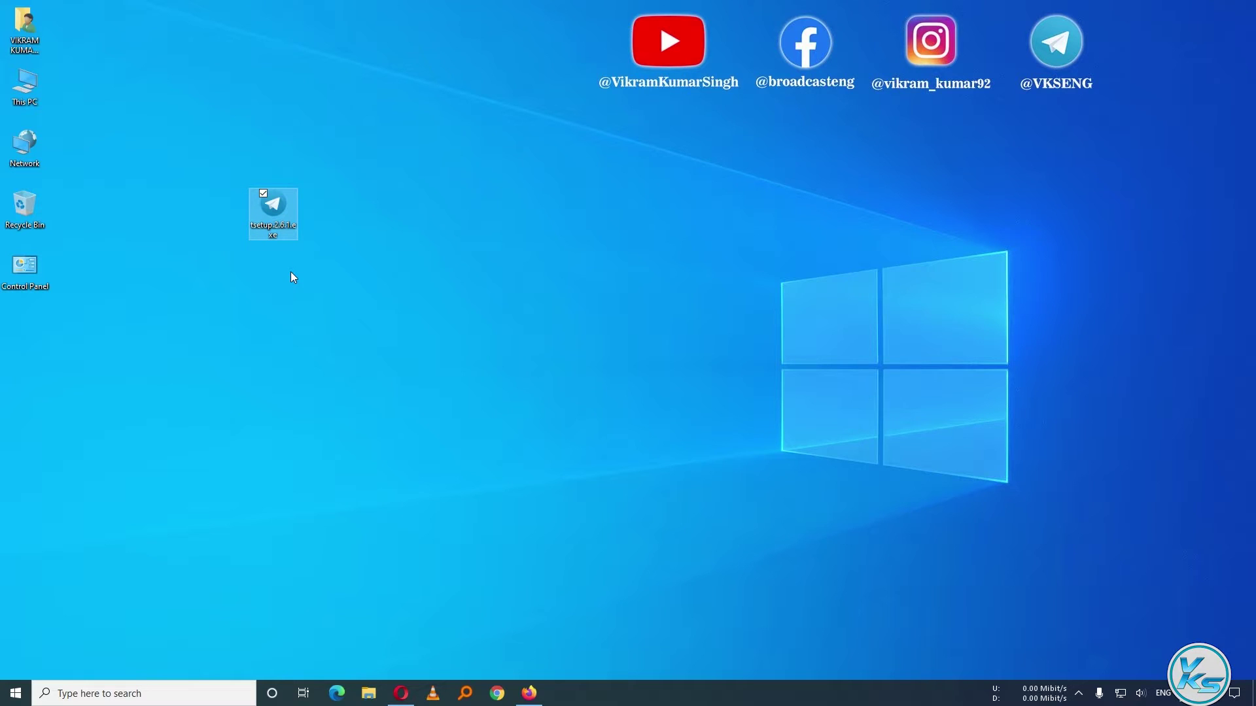
Unblock tsetup.2.6.1.exe in its file properties and apply the change
right_click(275, 205)
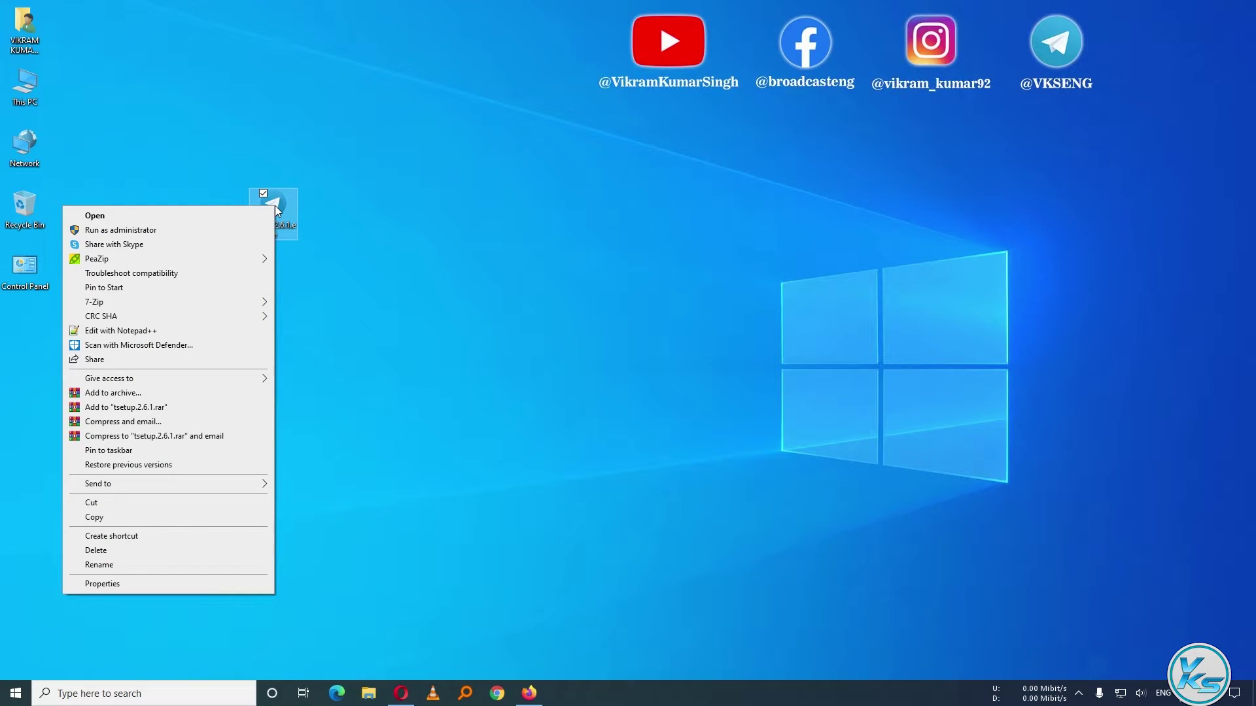
click(119, 584)
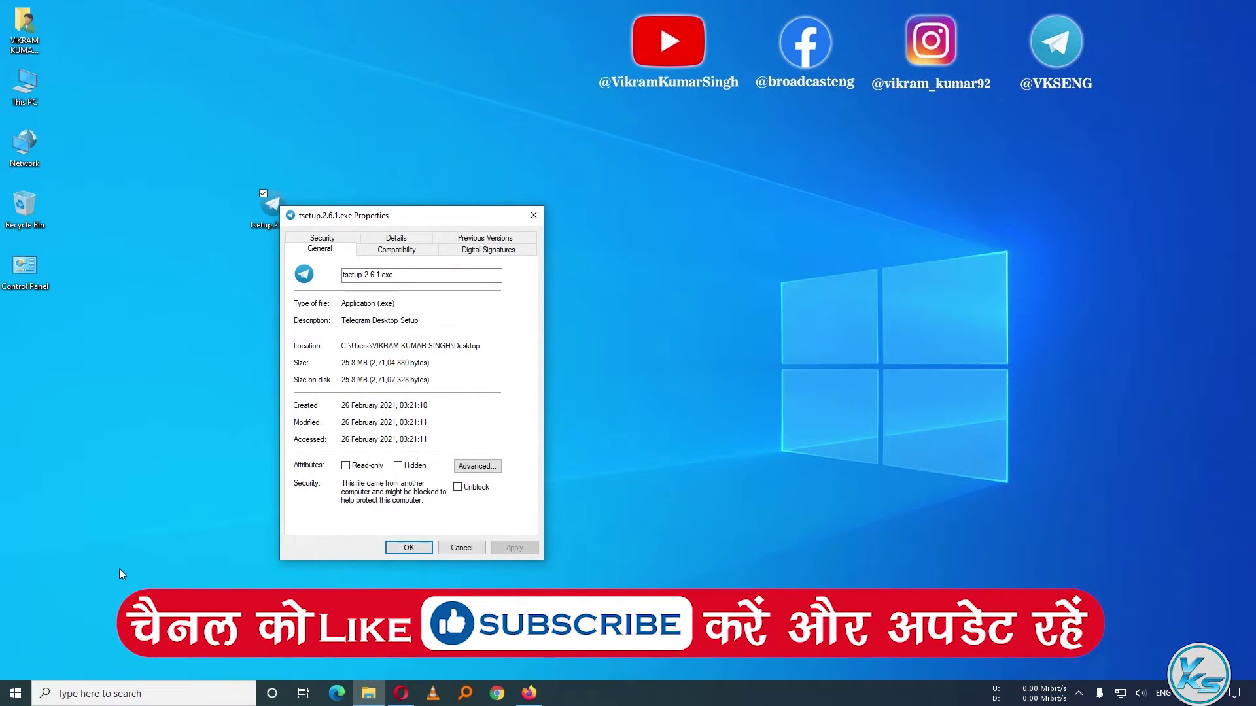
click(457, 488)
click(515, 549)
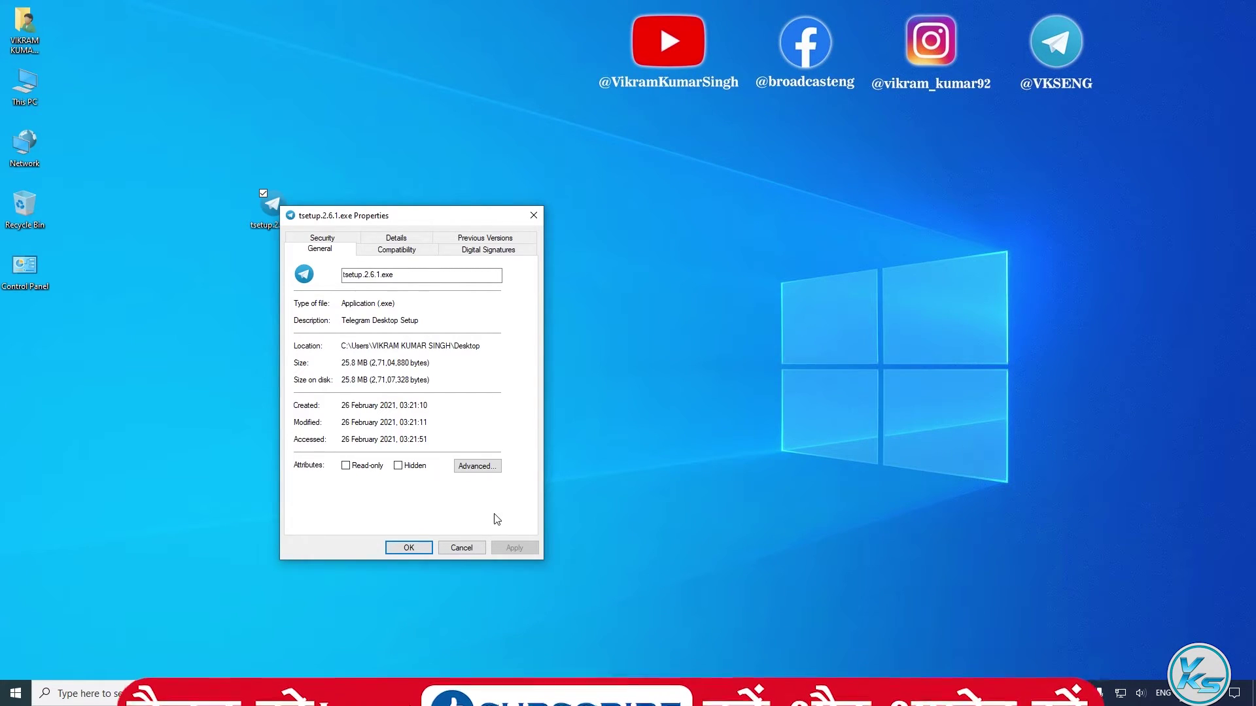
click(408, 550)
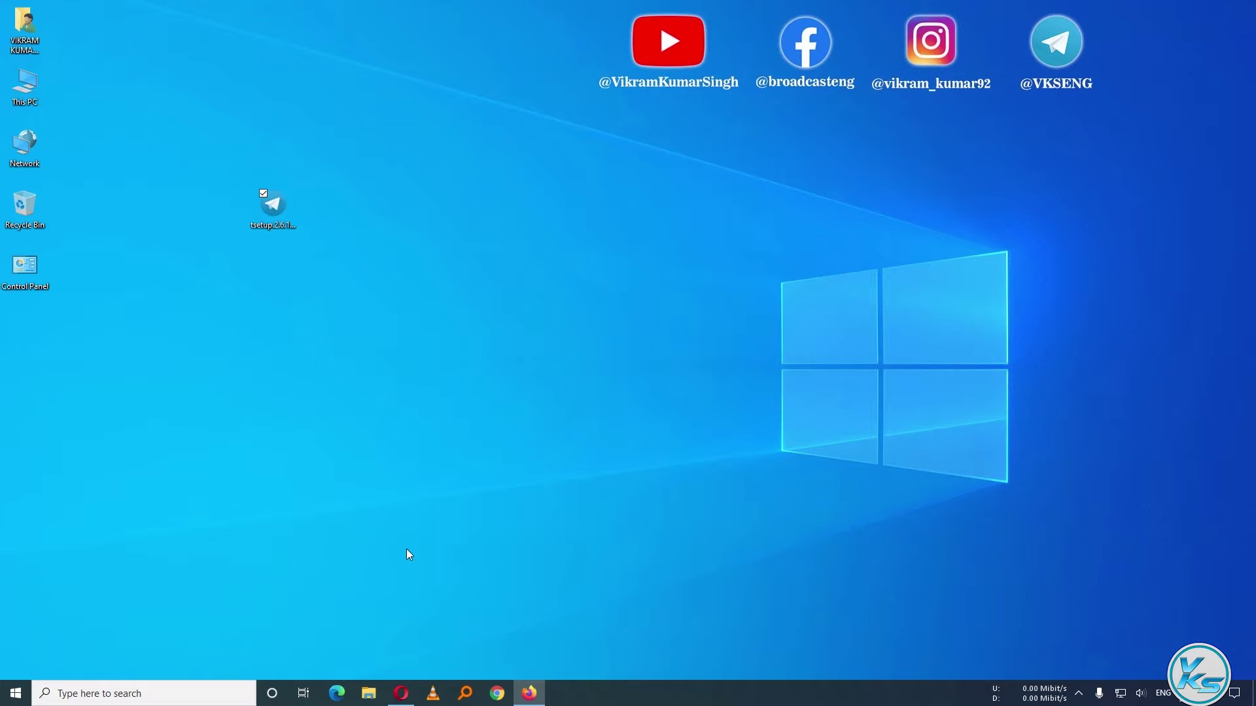
Run tsetup.2.6.1.exe as administrator and choose English as the setup language
right_click(273, 193)
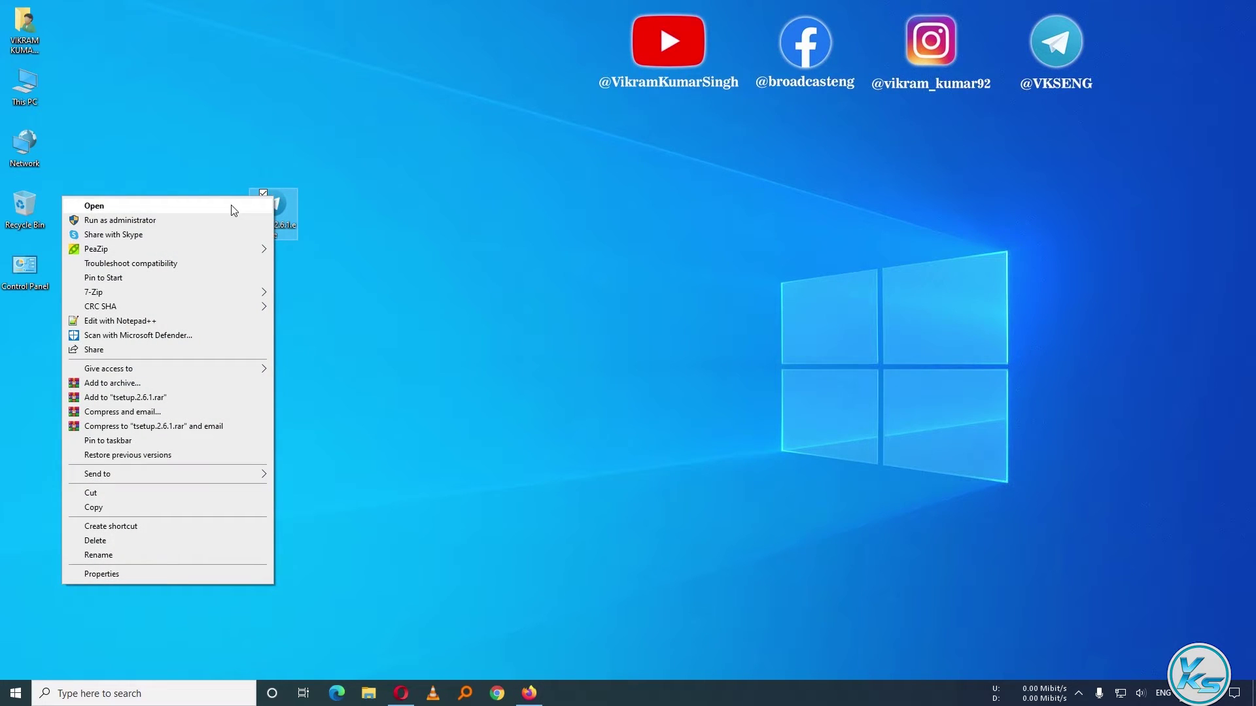
click(186, 220)
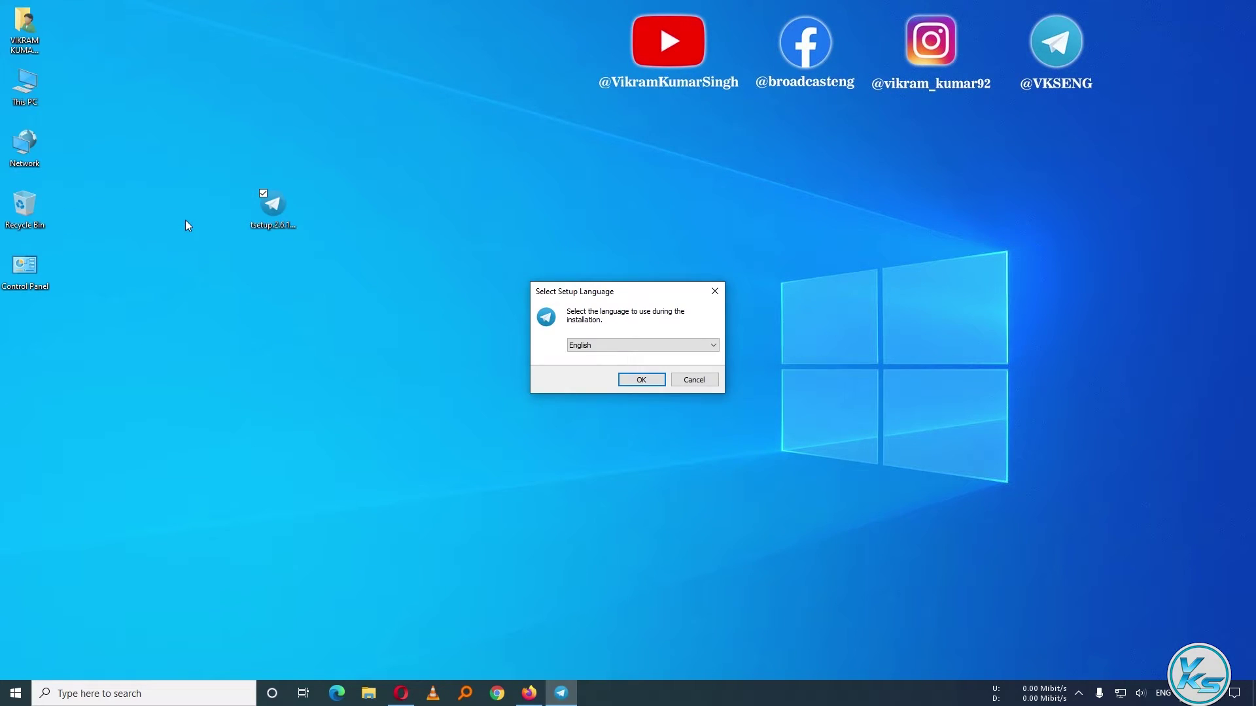
click(638, 345)
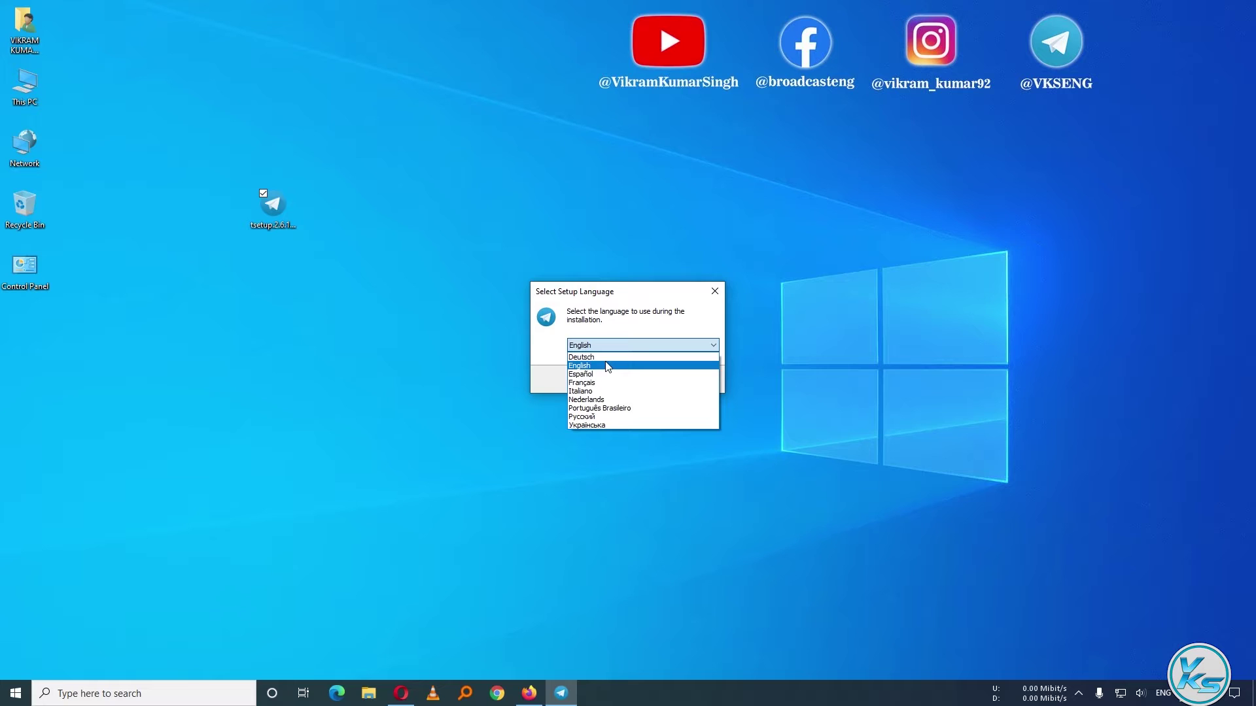
click(609, 366)
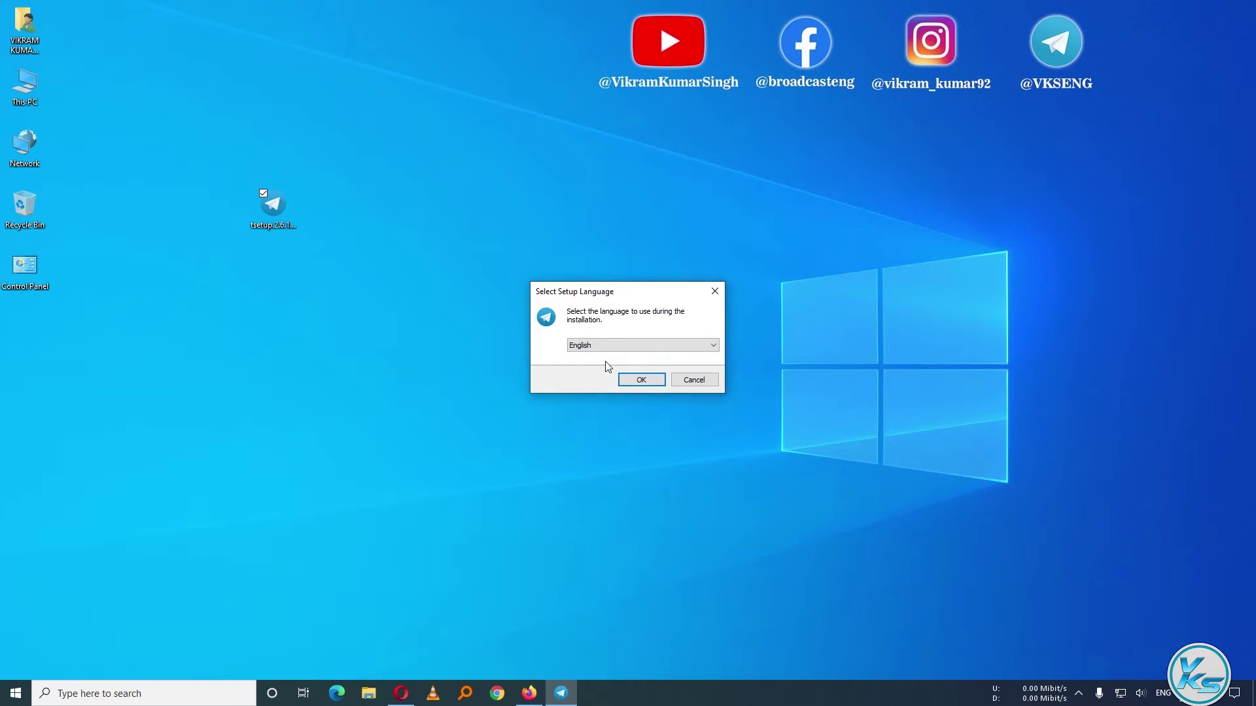
click(642, 383)
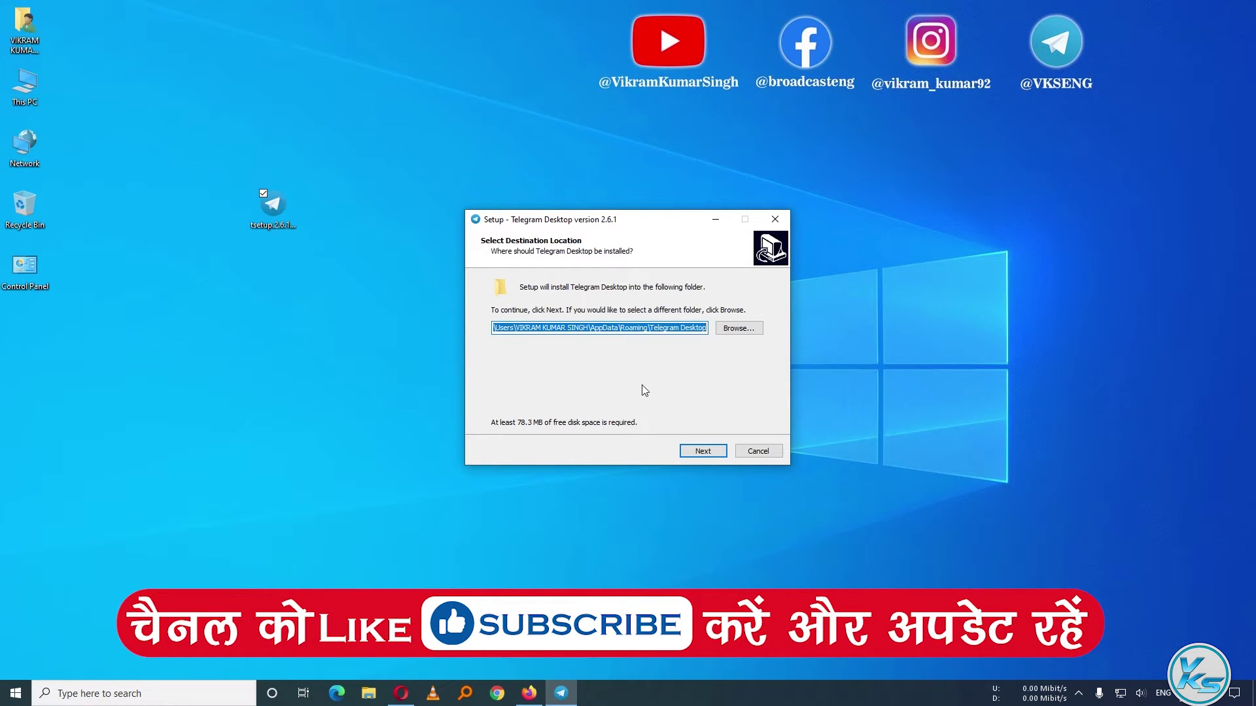
Install Telegram Desktop in the default folder with a desktop shortcut and finish the setup wizard
click(704, 452)
click(705, 452)
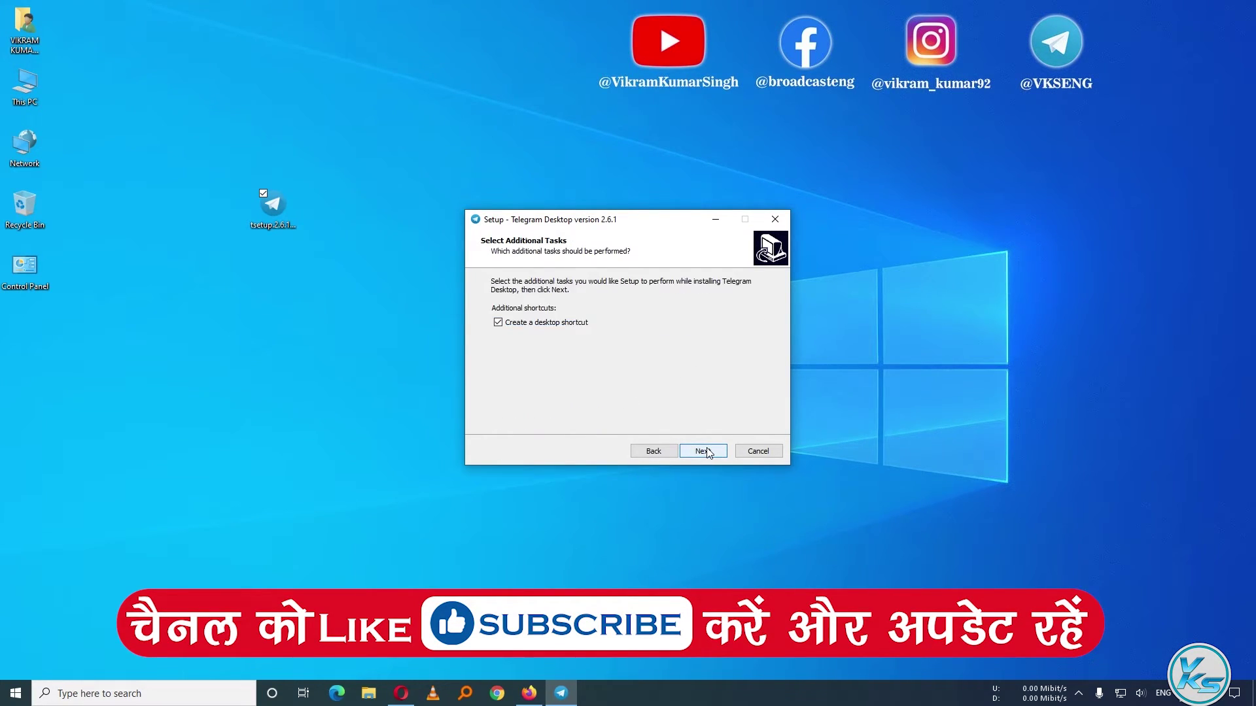
click(705, 451)
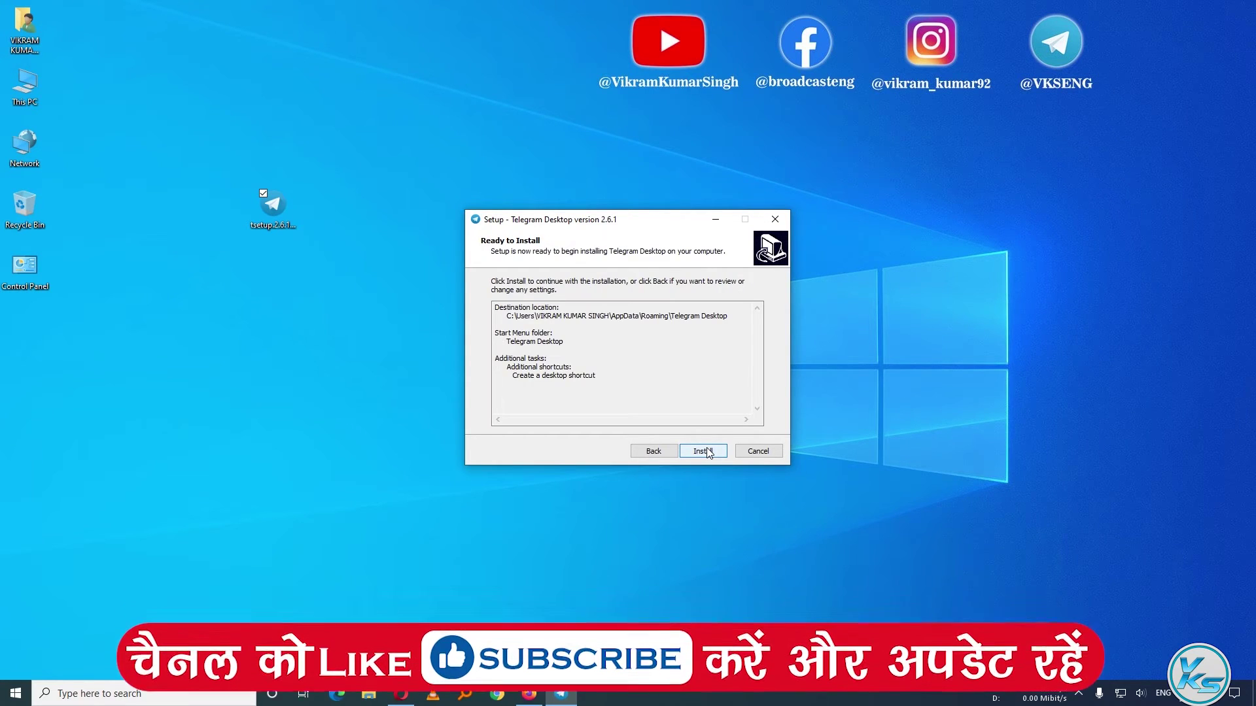
click(705, 451)
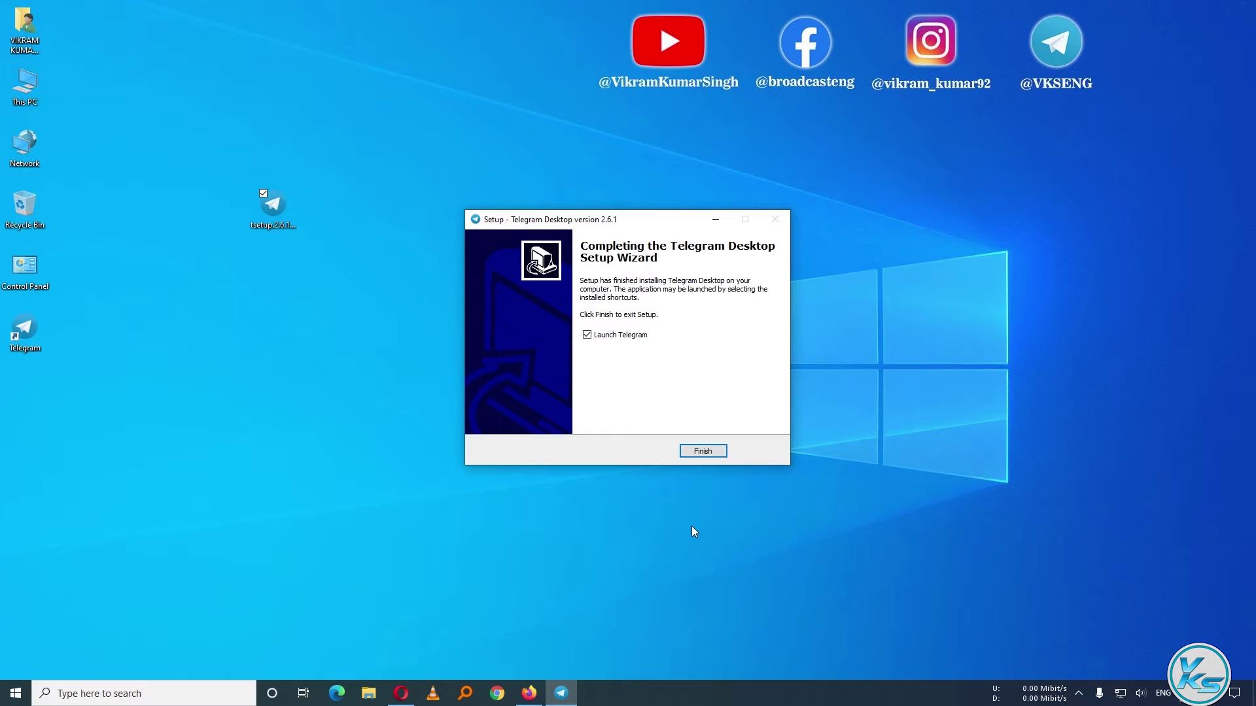
click(586, 335)
click(587, 335)
click(702, 451)
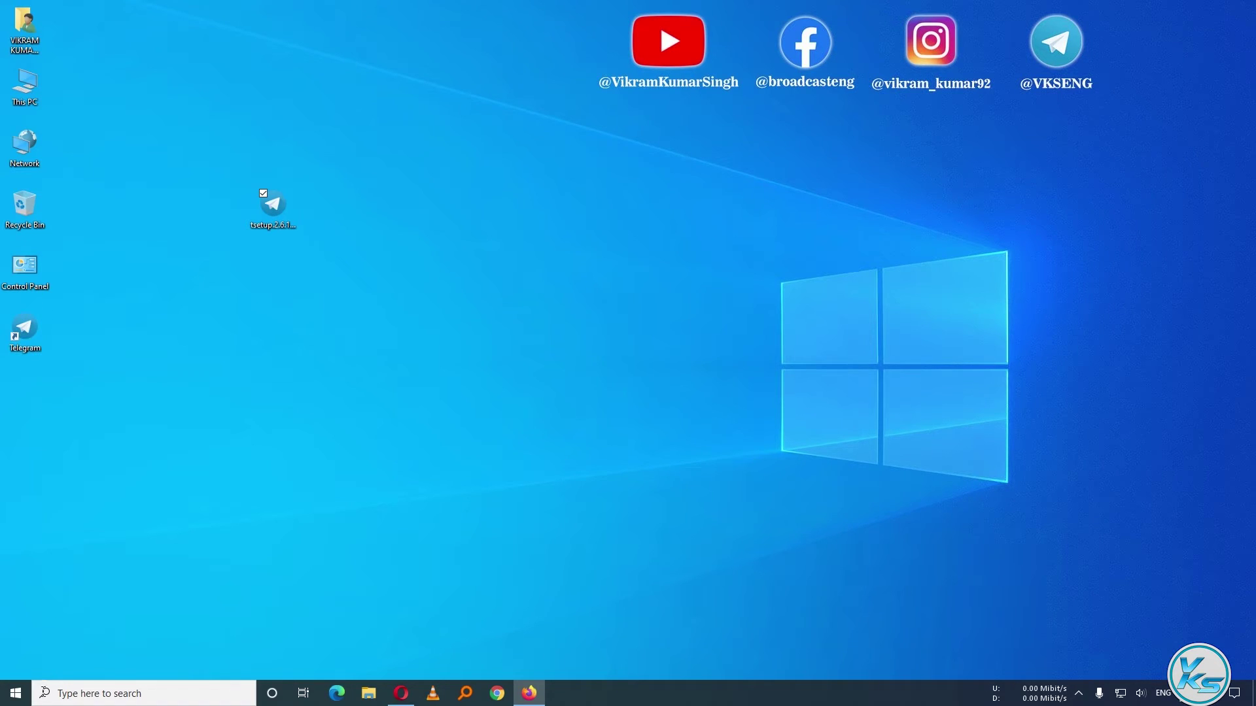
click(16, 693)
text(t)
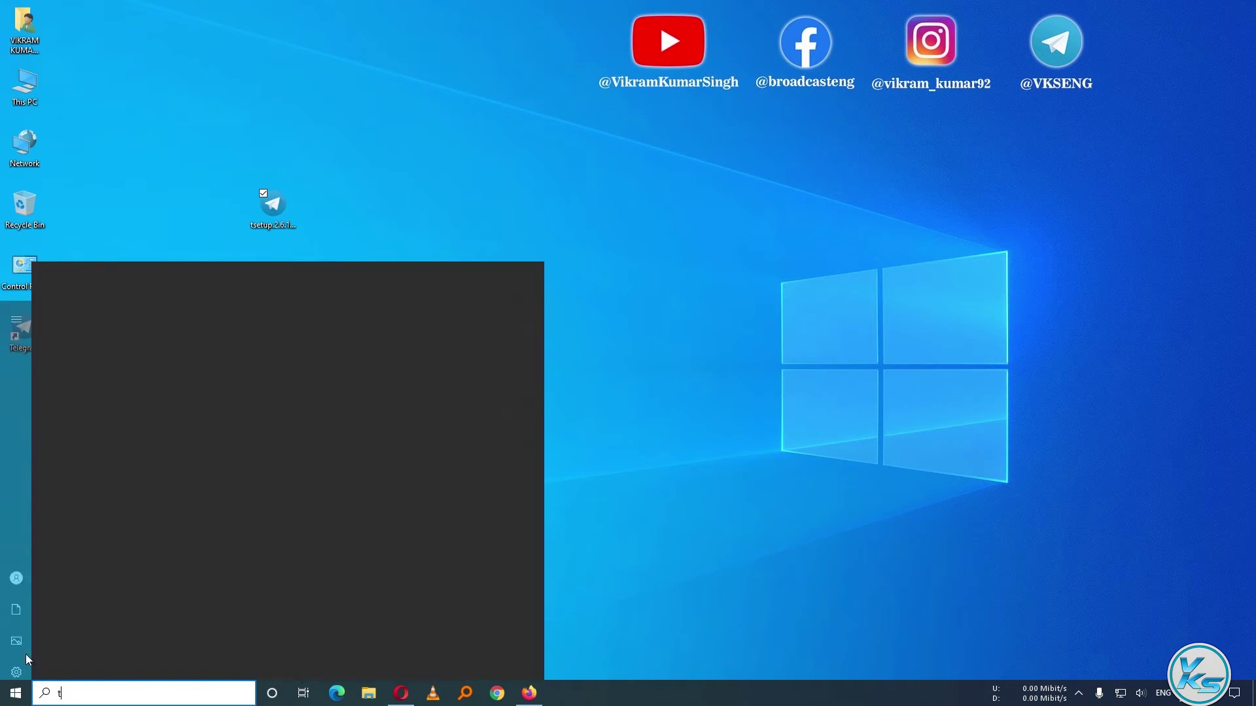
click(140, 225)
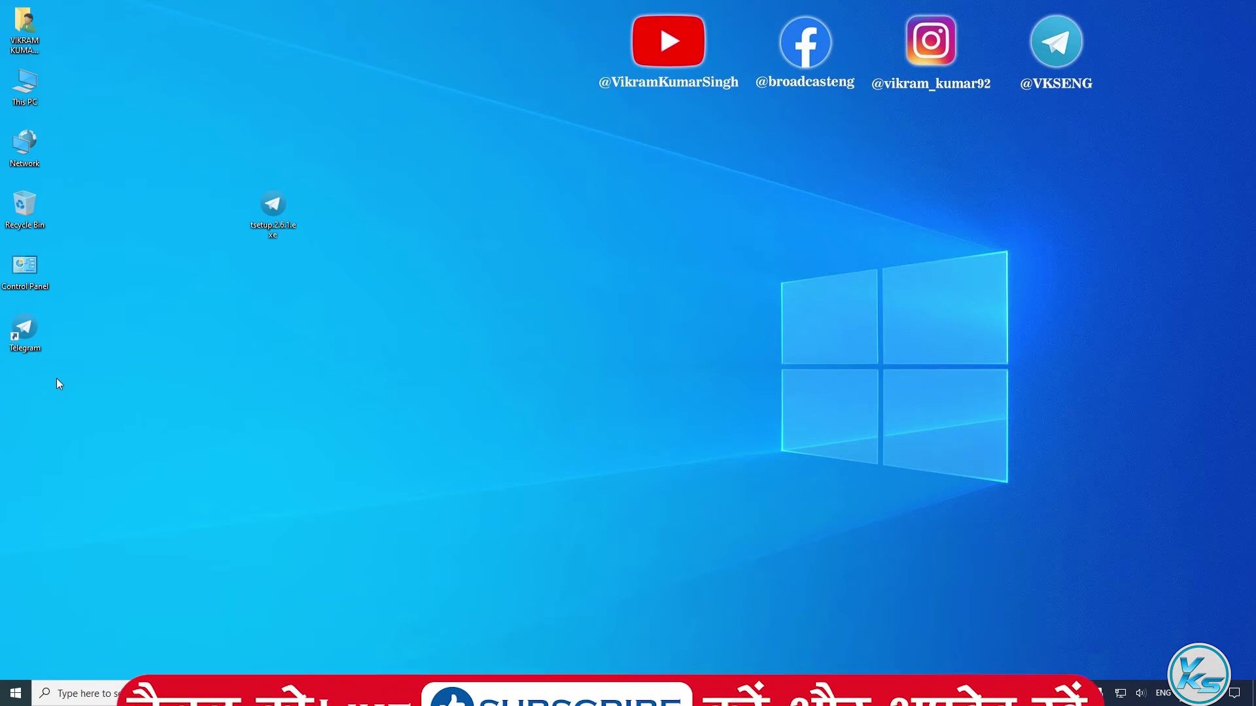
Launch Telegram from its desktop shortcut and open the quick login using a QR code
click(19, 333)
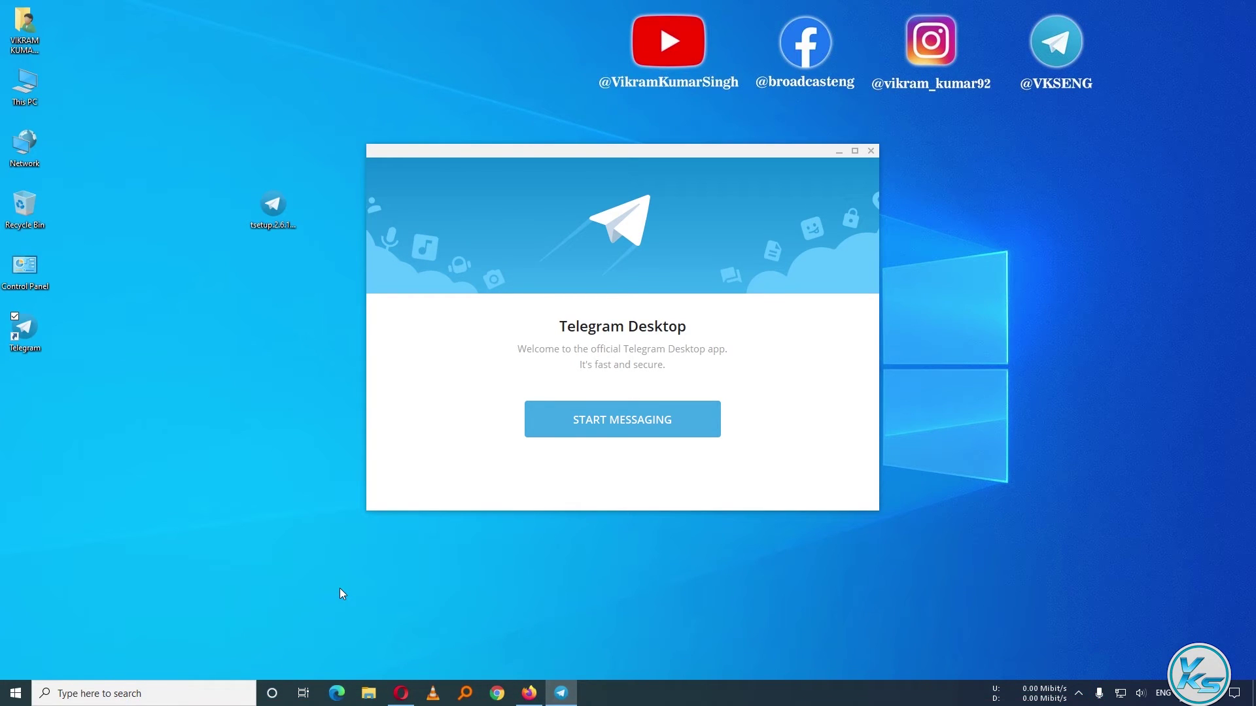
click(644, 421)
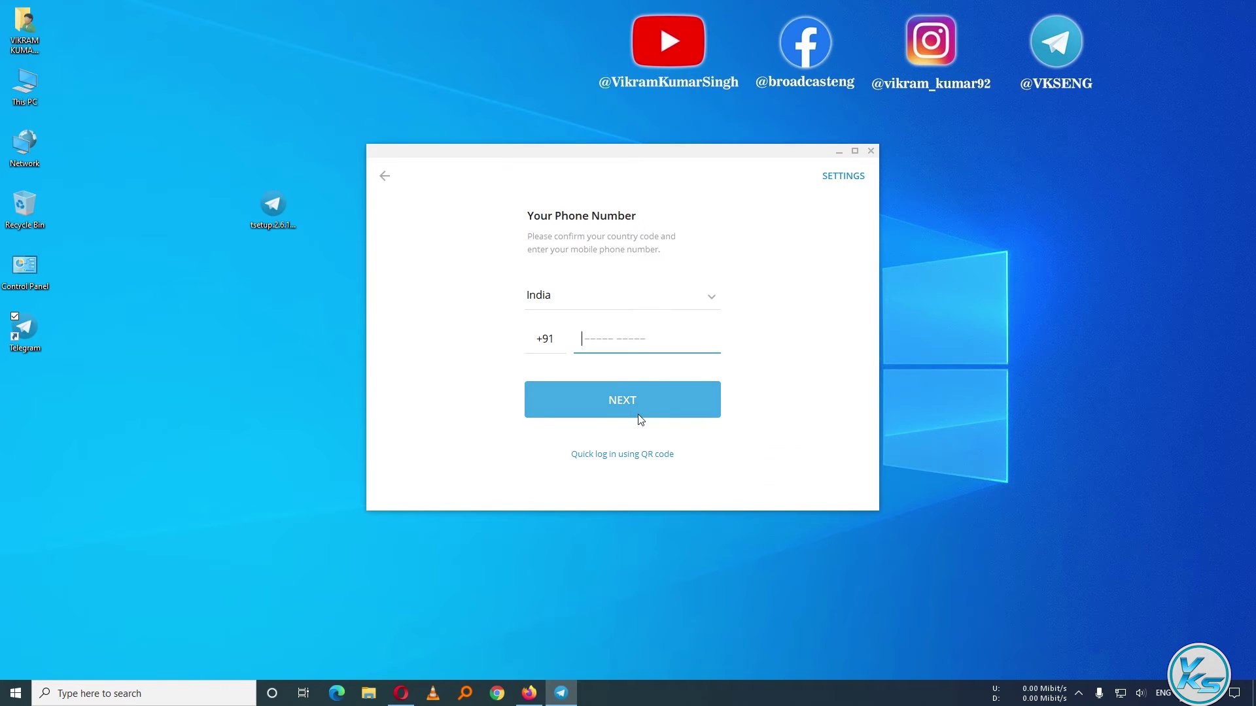
click(711, 299)
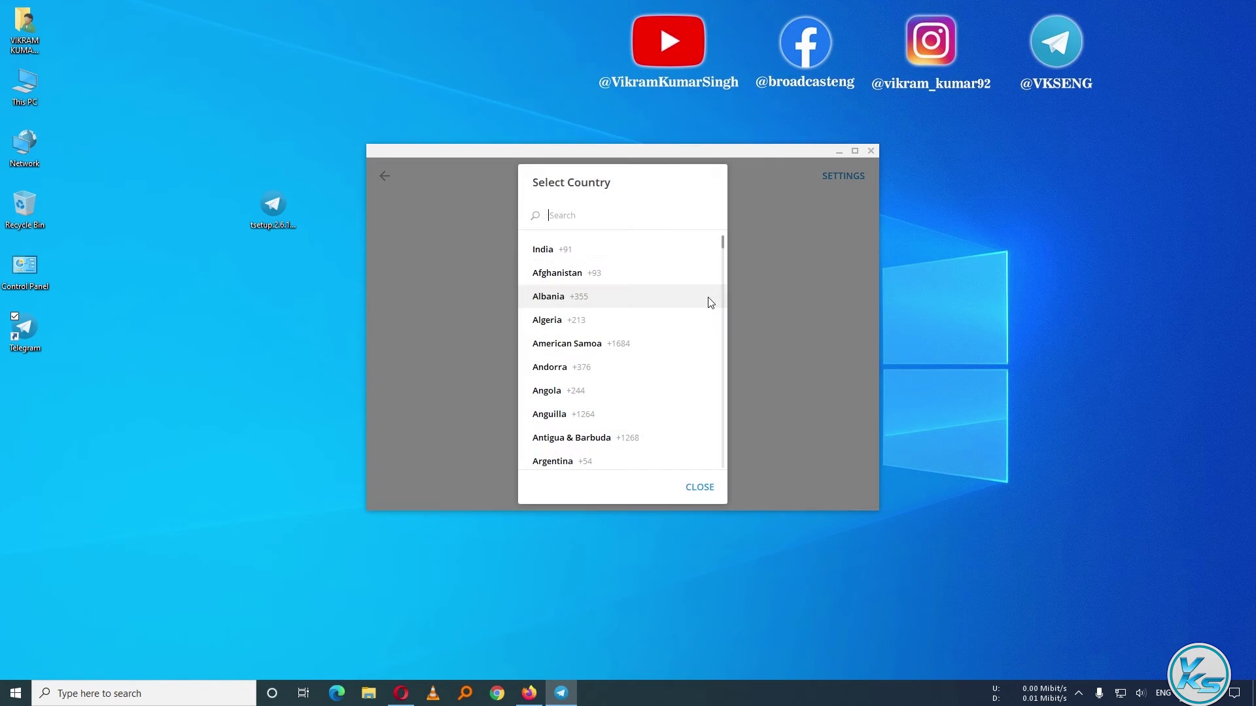
click(791, 295)
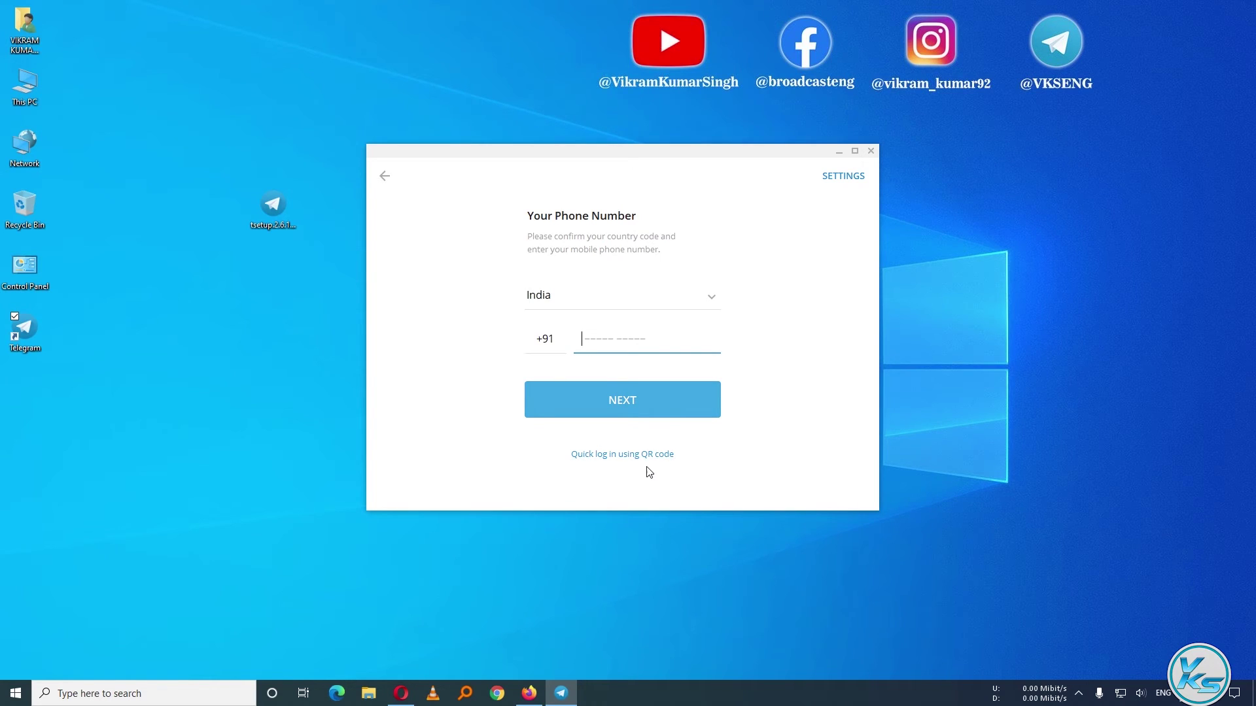
click(624, 454)
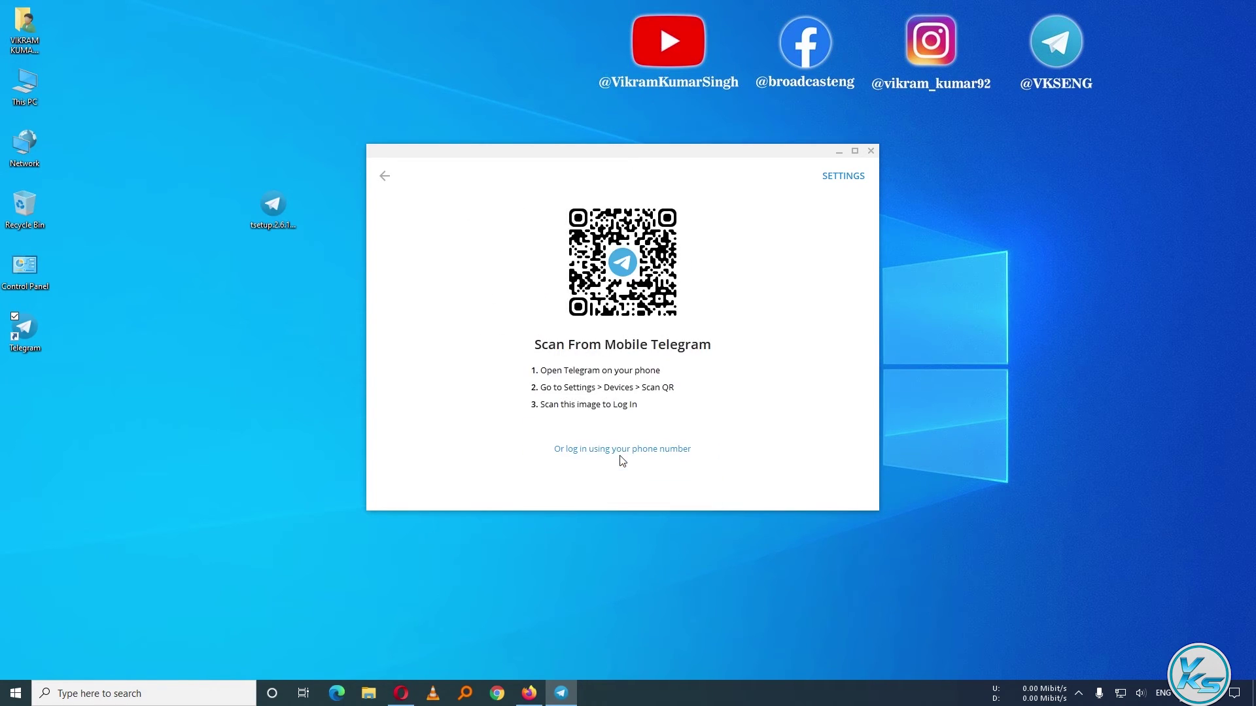